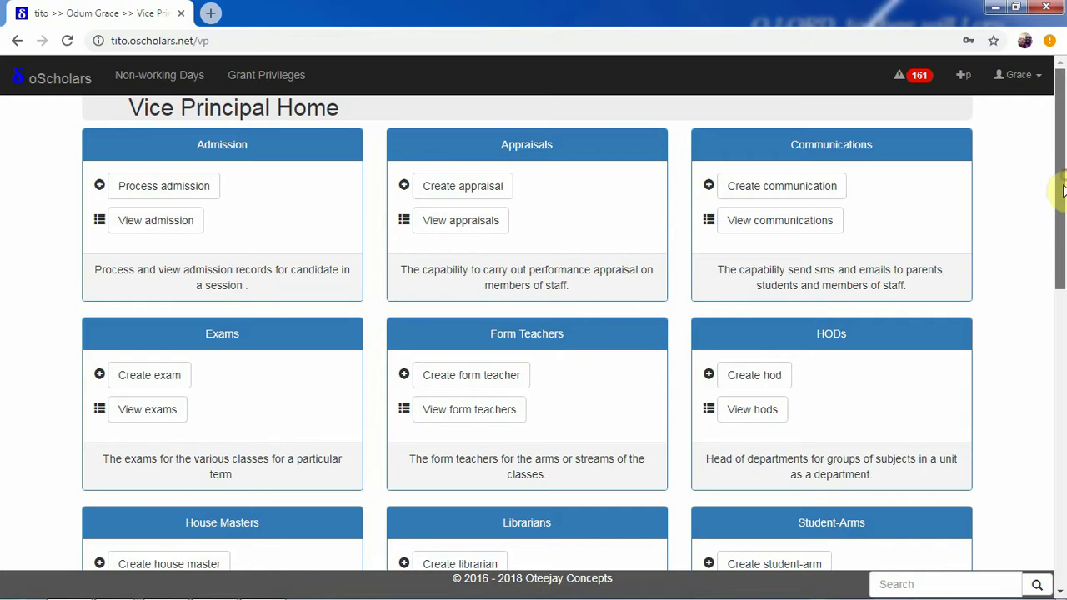
# Scroll down to show the 2014/2015 session's terms, then collapse the Previously sessions list
pyautogui.moveTo(1061, 190); pyautogui.dragTo(1057, 157)
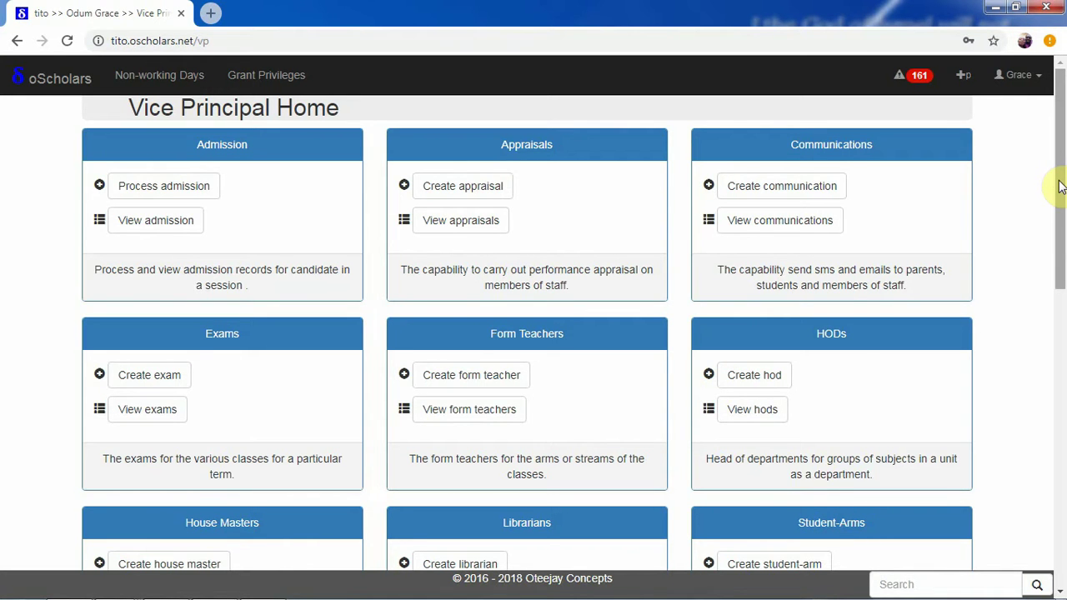
pyautogui.moveTo(1060, 187); pyautogui.dragTo(1057, 495)
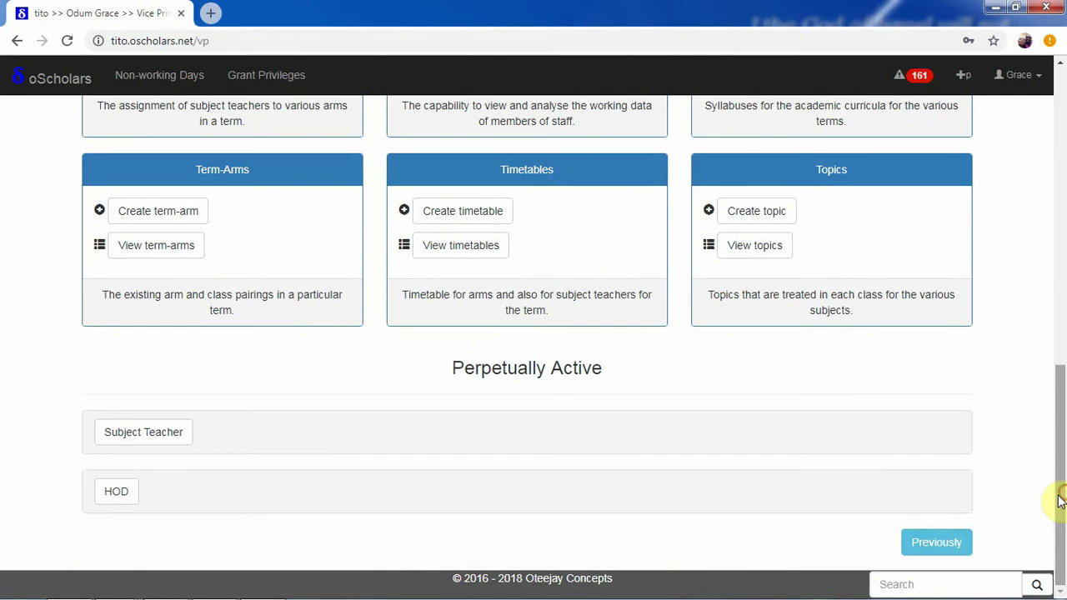
pyautogui.moveTo(1063, 433); pyautogui.dragTo(1062, 575)
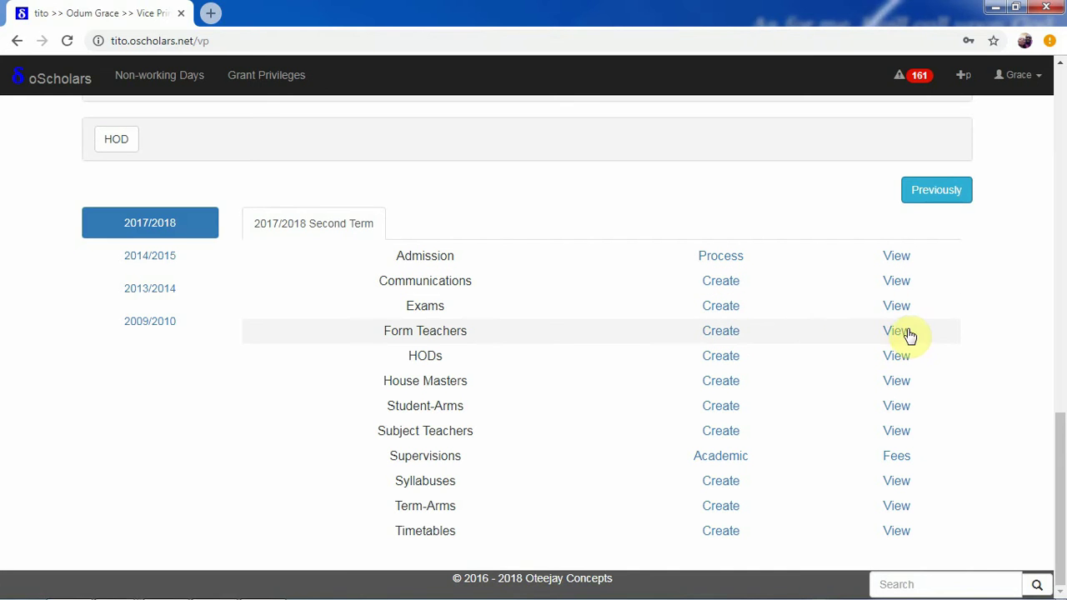
pyautogui.click(175, 262)
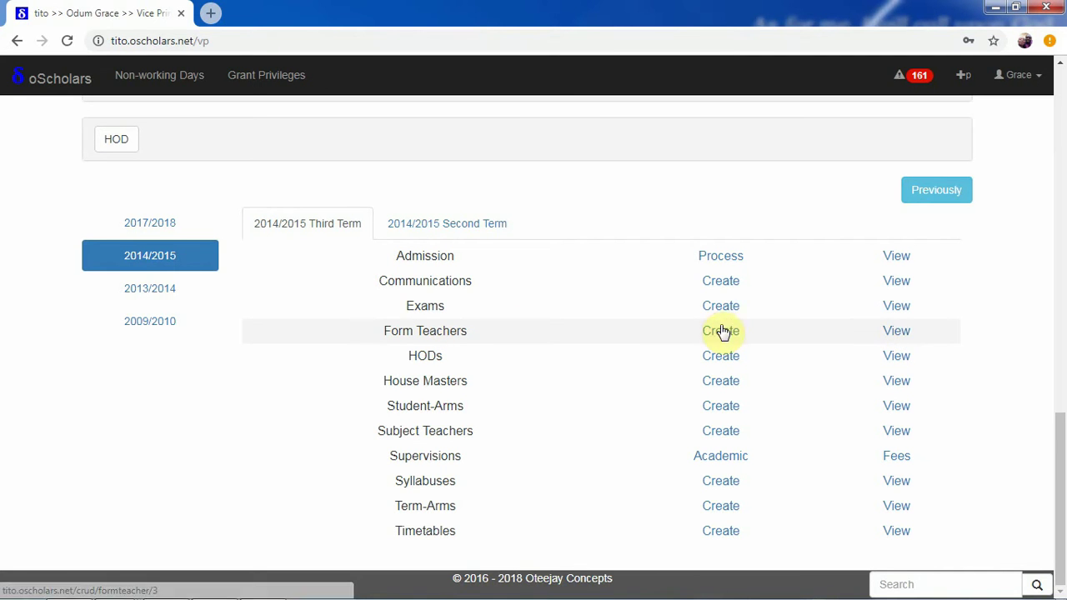
pyautogui.click(935, 192)
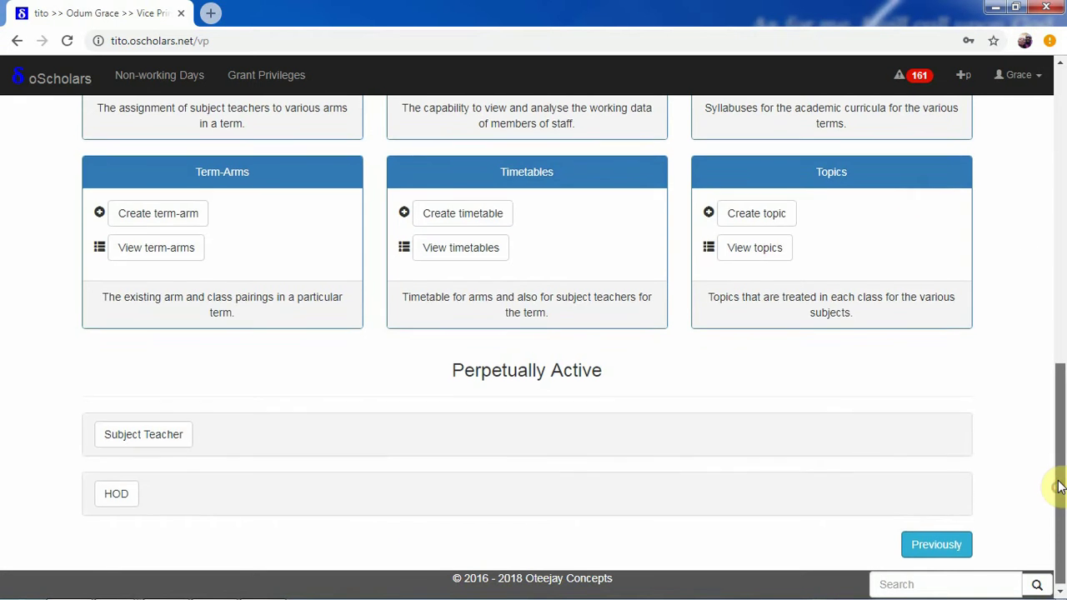
pyautogui.click(1056, 504)
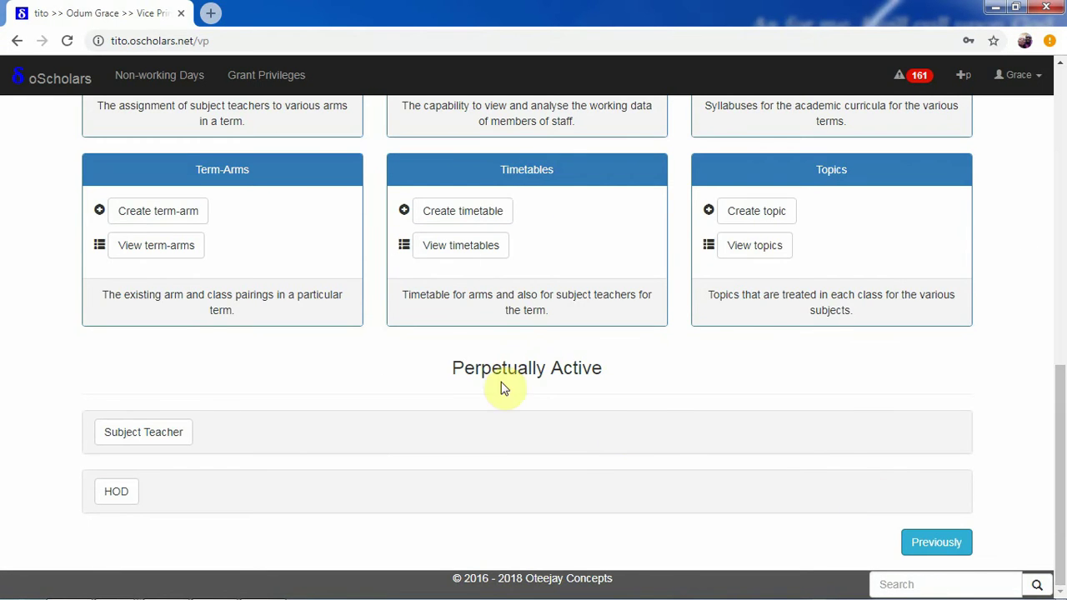
# Start a new form teacher assignment from the Form Teachers card's Create form teacher link
pyautogui.moveTo(1054, 508); pyautogui.dragTo(1041, 259)
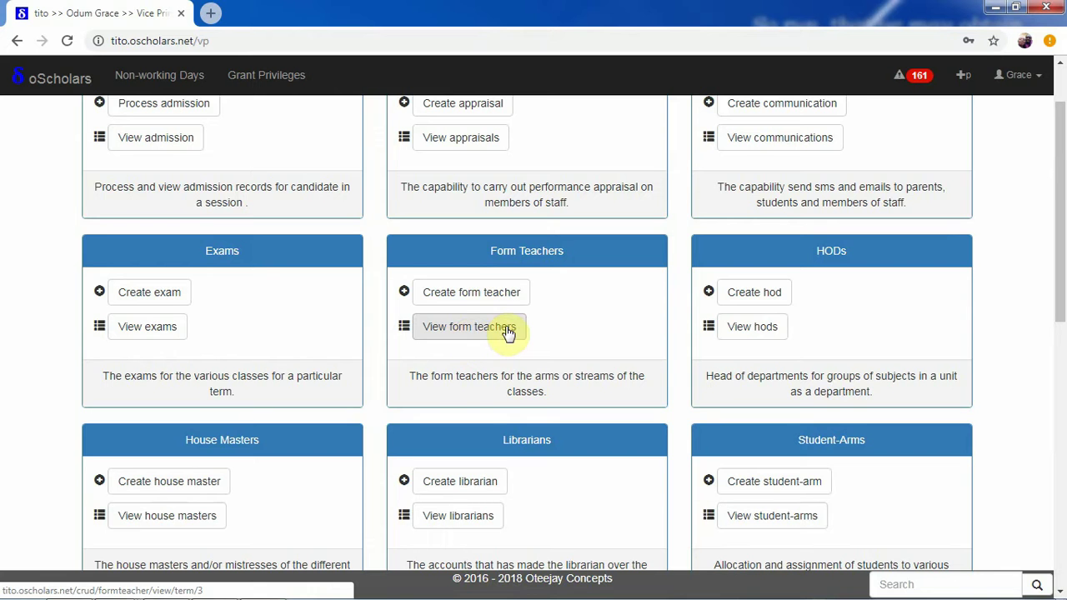
pyautogui.click(493, 300)
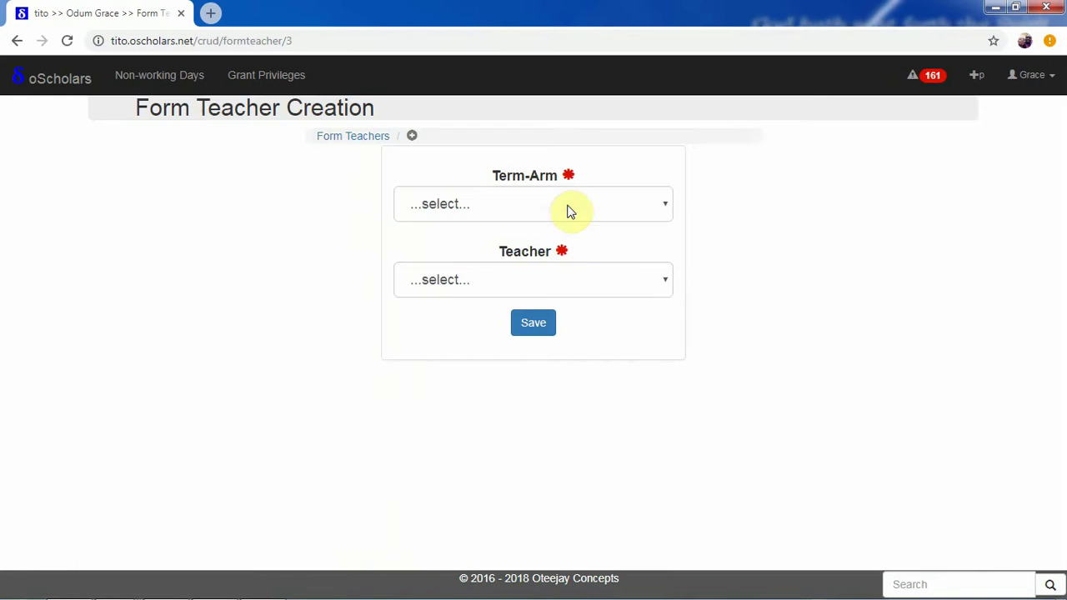
# Set the term-arm to UBE 3 A, pick its teacher, and save the form teacher record
pyautogui.click(551, 207)
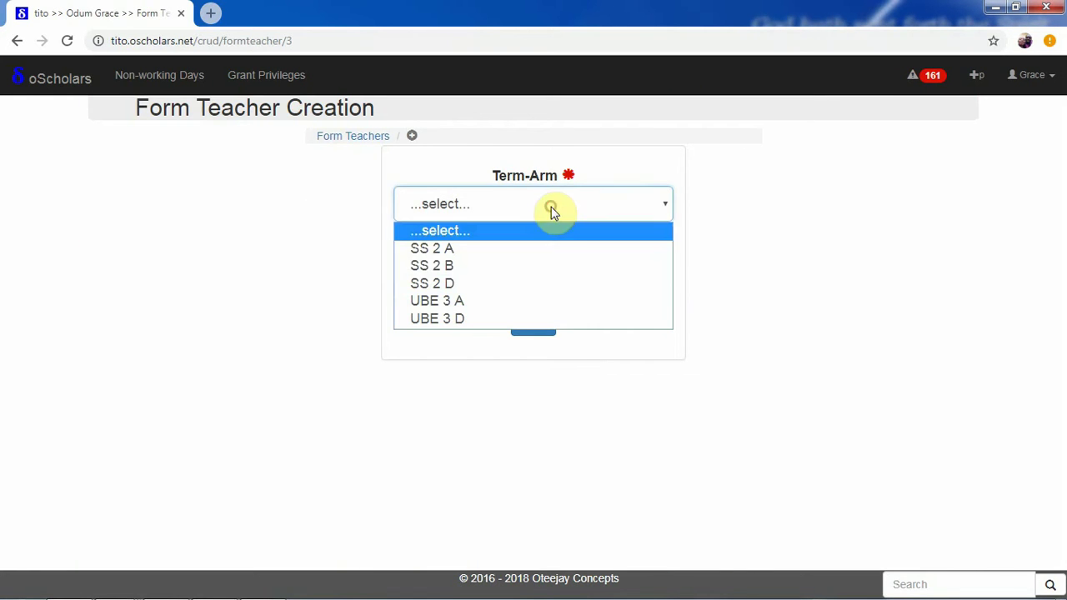
pyautogui.click(526, 275)
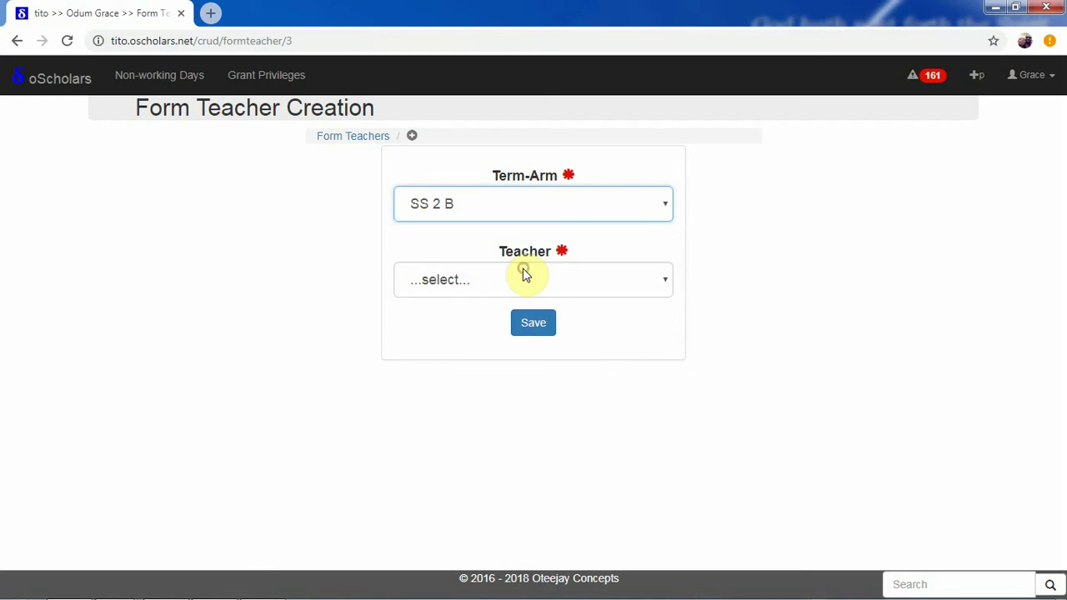
pyautogui.click(533, 200)
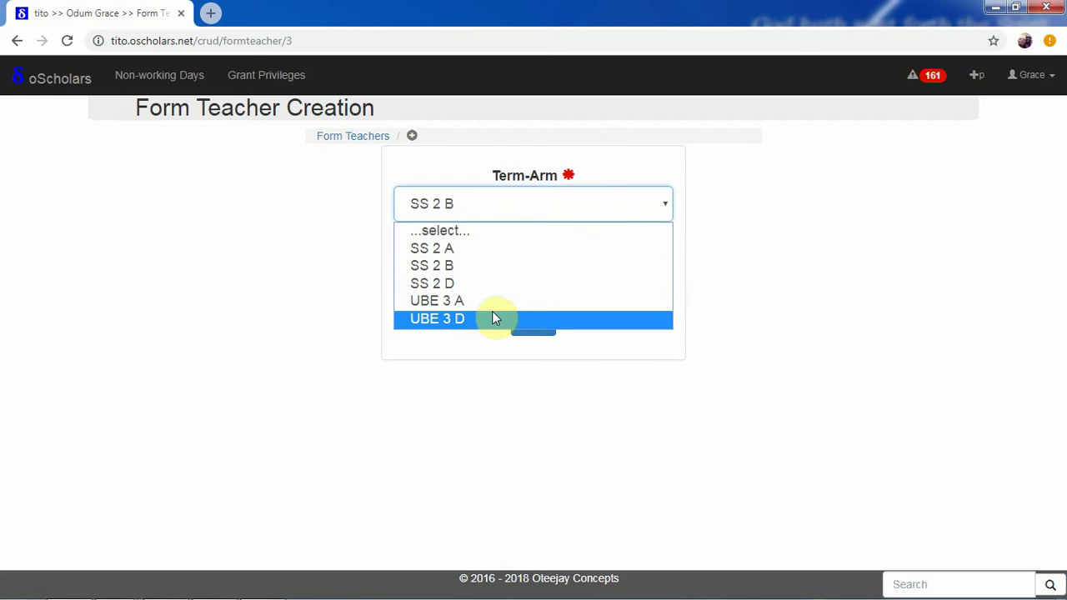
pyautogui.click(492, 302)
pyautogui.click(504, 287)
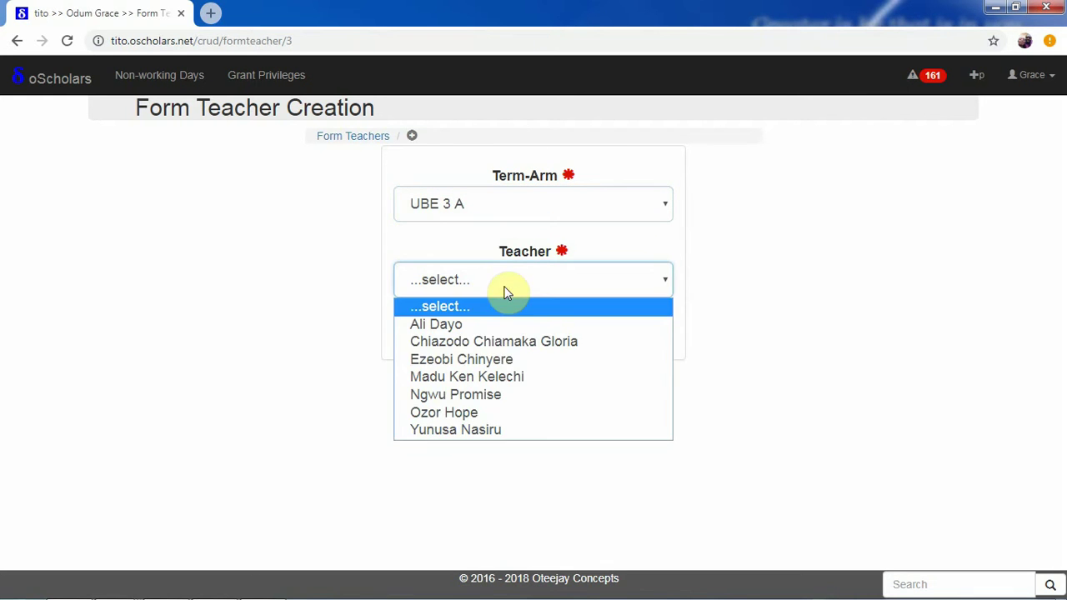
pyautogui.click(481, 415)
pyautogui.click(545, 330)
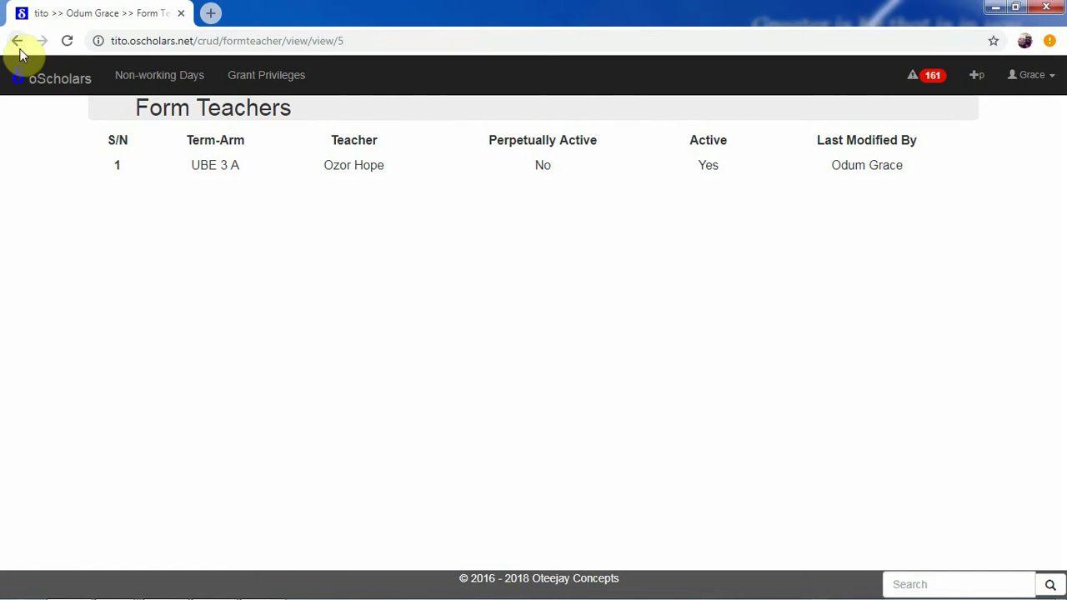
# Go back to Vice Principal Home and view the 2014/2015 Third Term form teachers
pyautogui.click(43, 100)
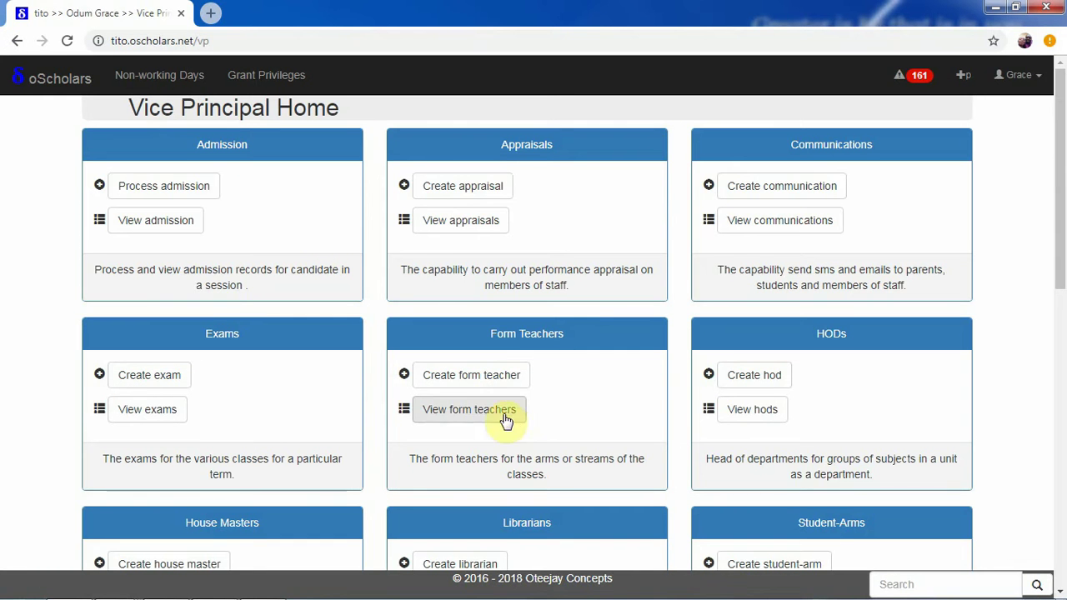
pyautogui.click(469, 419)
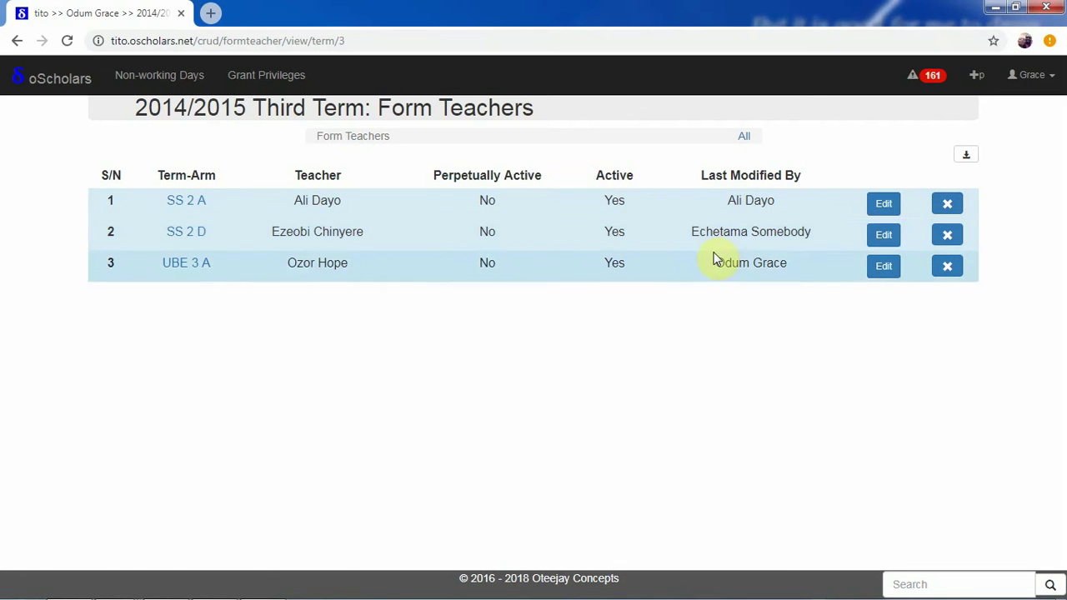
# Edit the SS 2 D form teacher record and select a different teacher
pyautogui.click(885, 237)
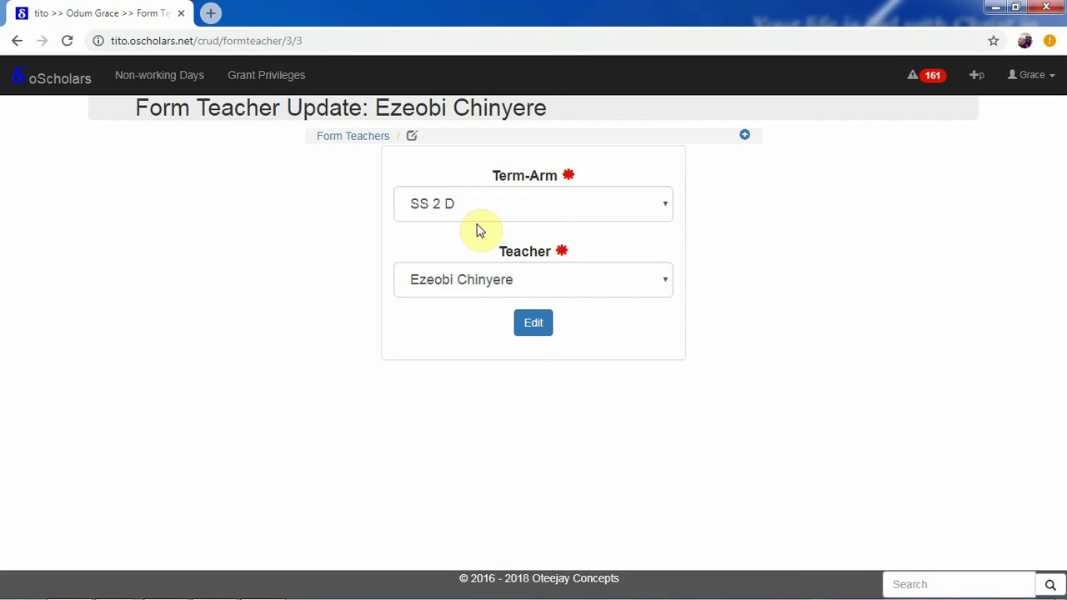
pyautogui.click(451, 280)
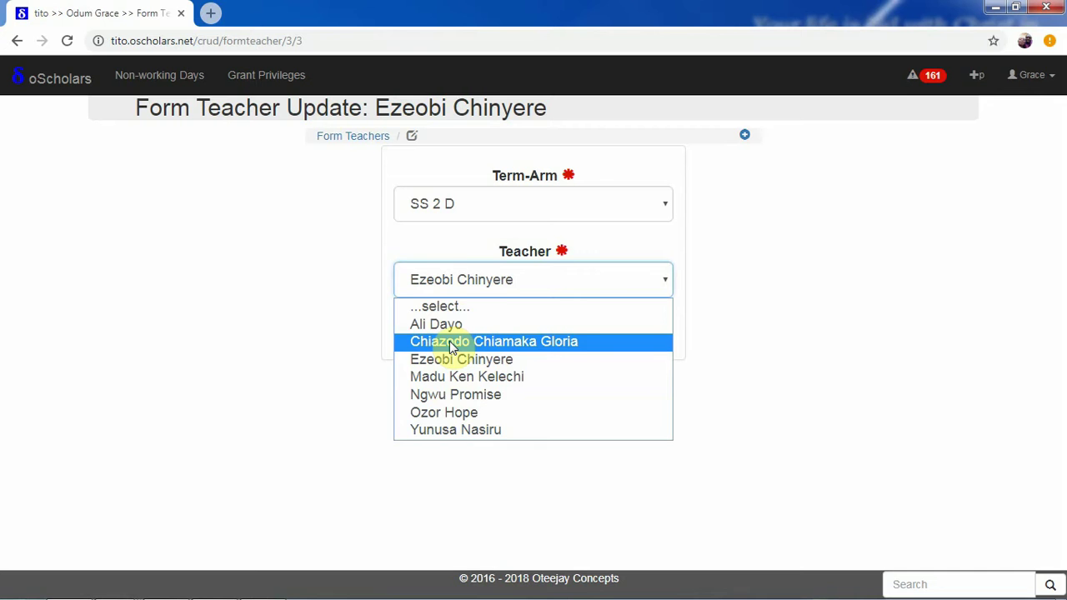
pyautogui.click(449, 343)
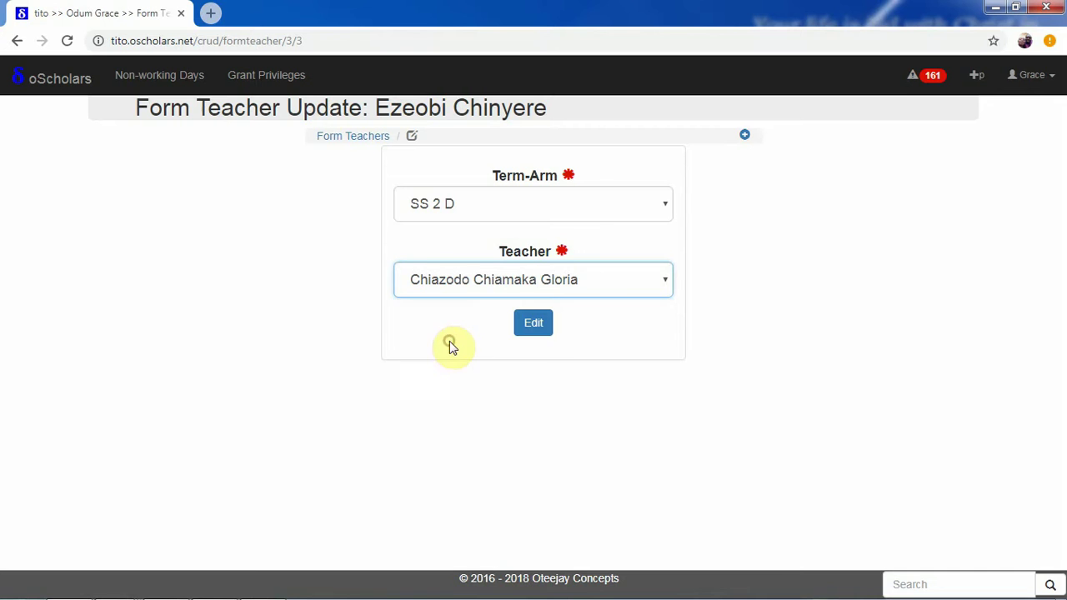
# Save the SS 2 D teacher change and return to Vice Principal Home via the oScholars logo
pyautogui.click(534, 329)
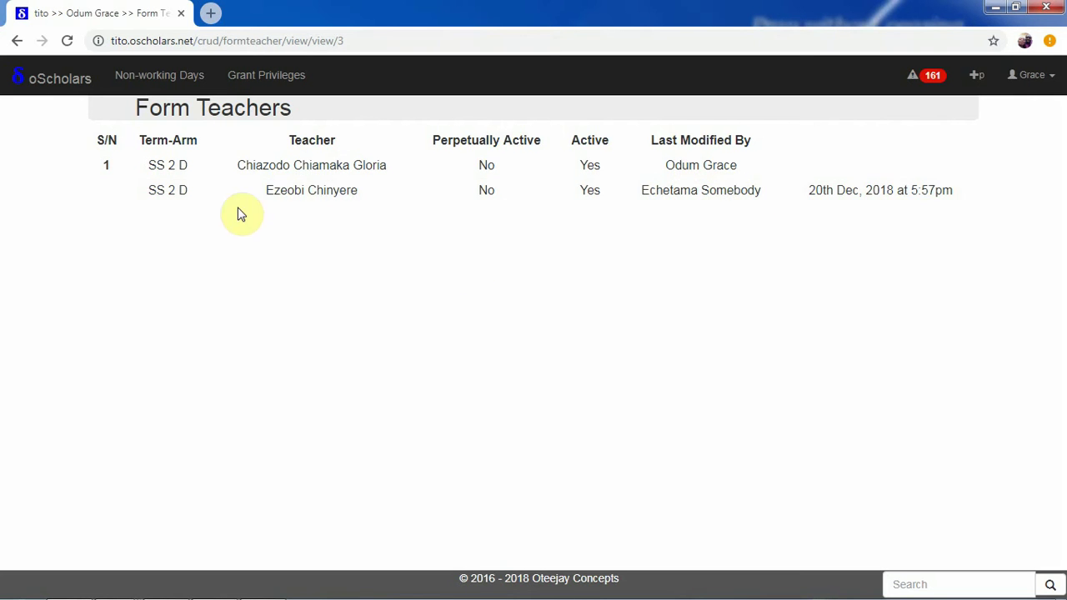
pyautogui.click(66, 86)
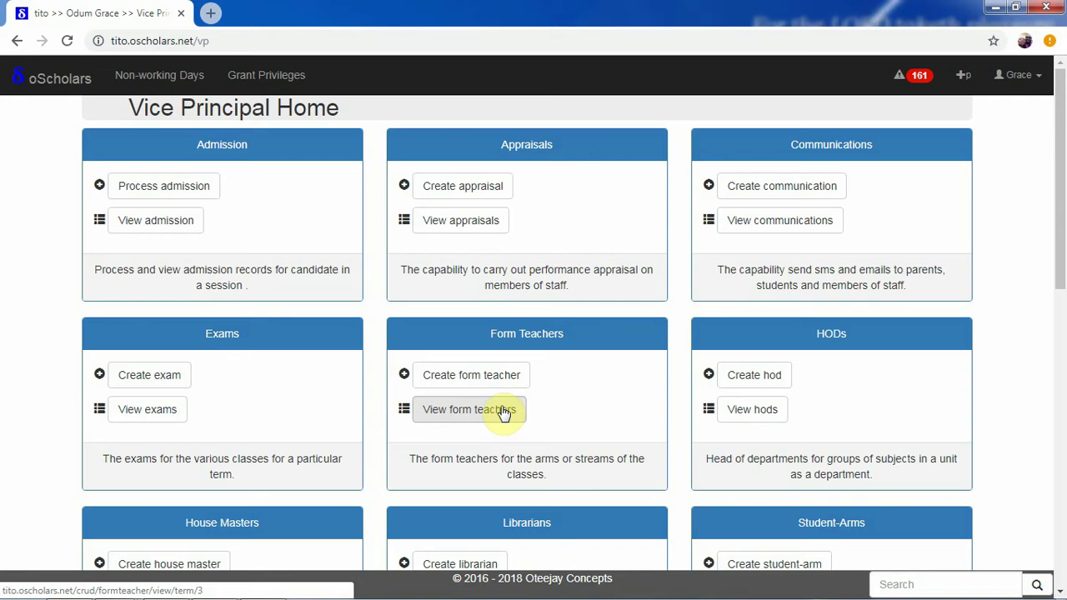
# View form teachers from the Form Teachers card on Vice Principal Home
pyautogui.click(486, 410)
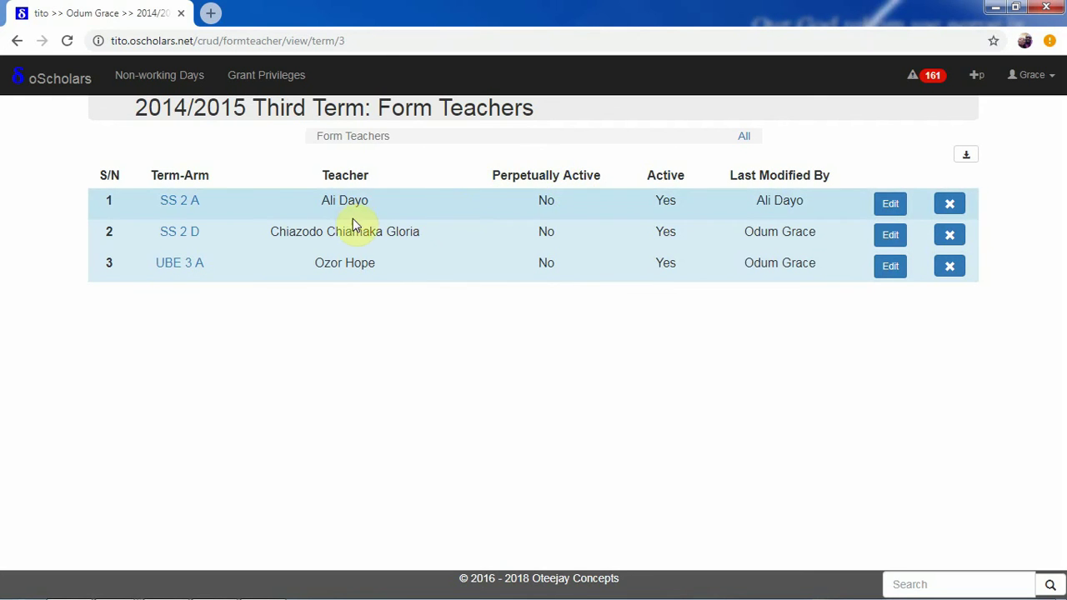
# Return home and expand, then collapse, the Perpetually Active Subject Teacher details
pyautogui.click(74, 88)
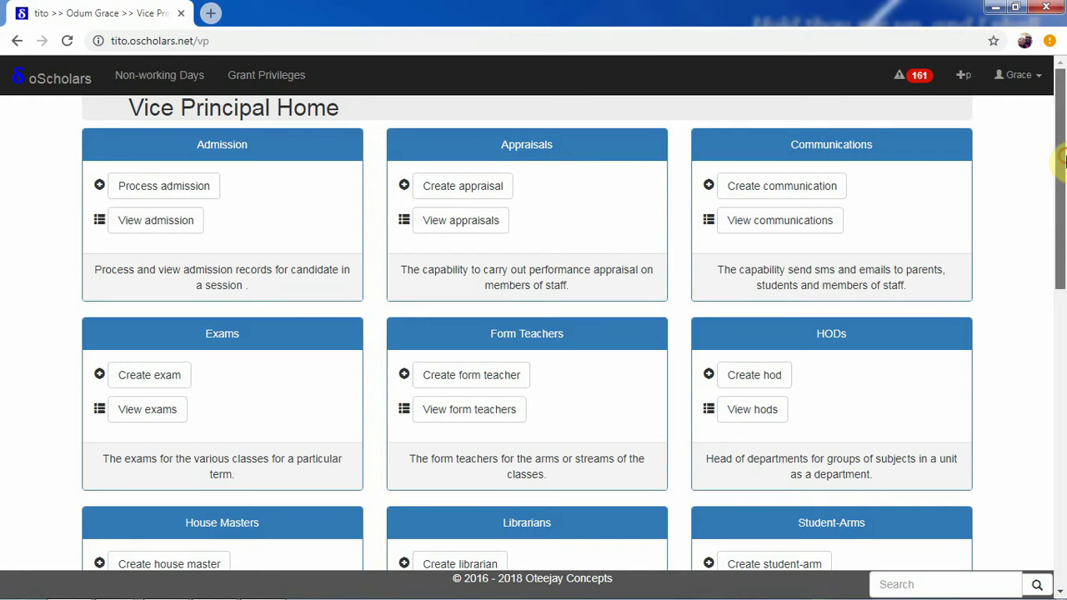
pyautogui.moveTo(1060, 163); pyautogui.dragTo(1057, 524)
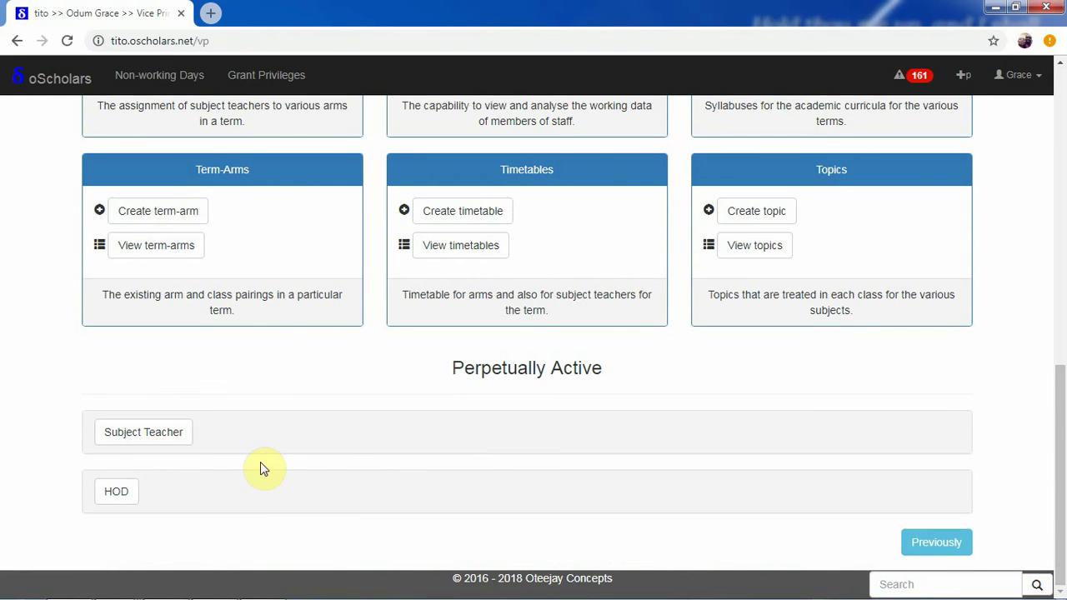
pyautogui.click(170, 434)
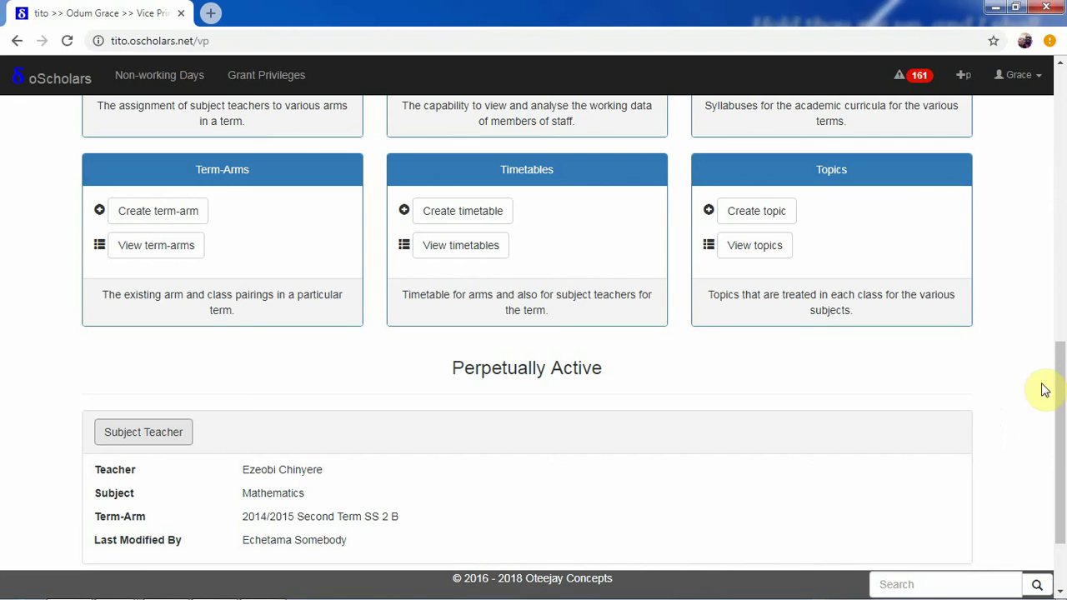
pyautogui.moveTo(1056, 392); pyautogui.dragTo(1059, 540)
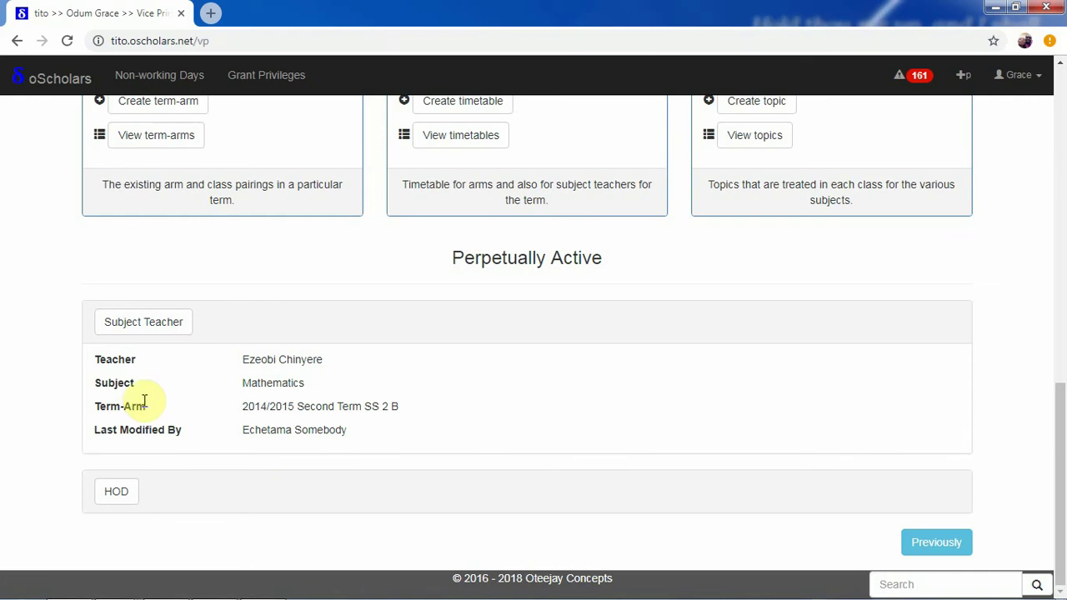
pyautogui.click(172, 331)
# Expand and collapse the Perpetually Active HOD details twice, then scroll back to the top
pyautogui.click(115, 503)
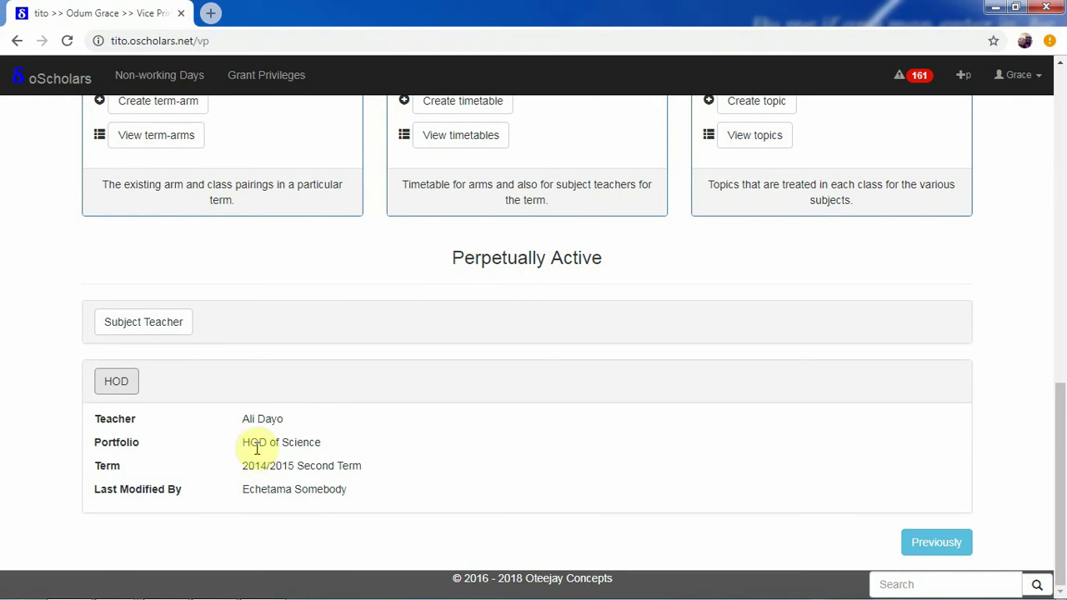
pyautogui.click(131, 388)
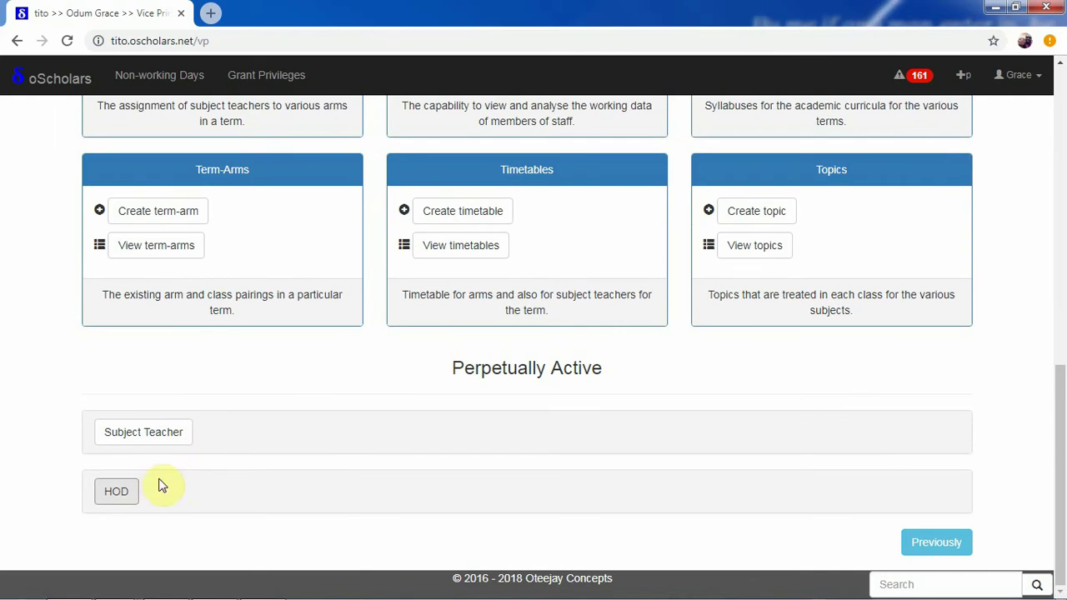
pyautogui.click(125, 494)
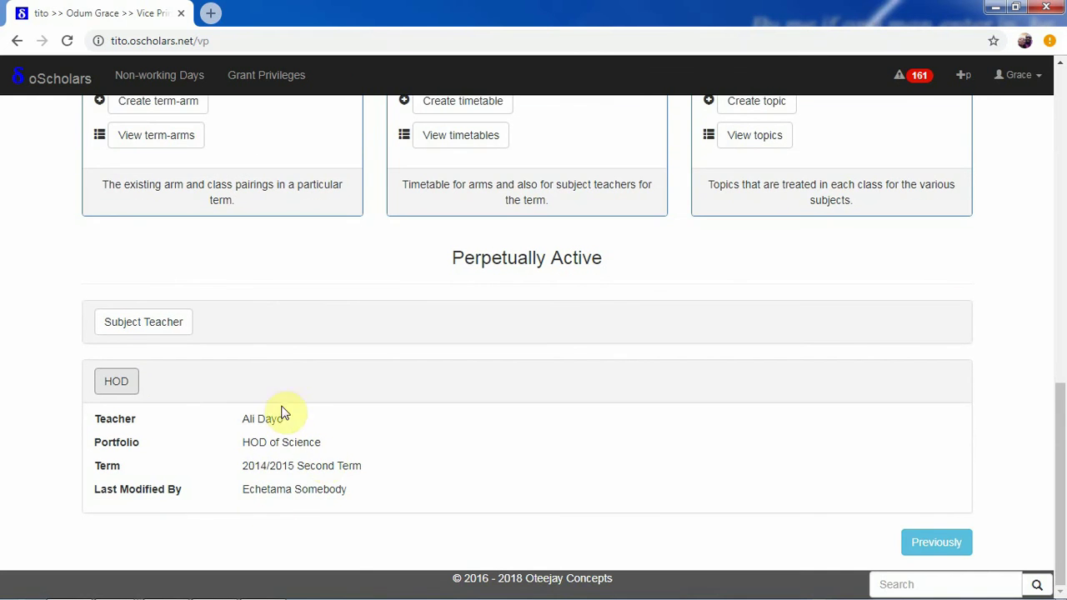
pyautogui.click(129, 385)
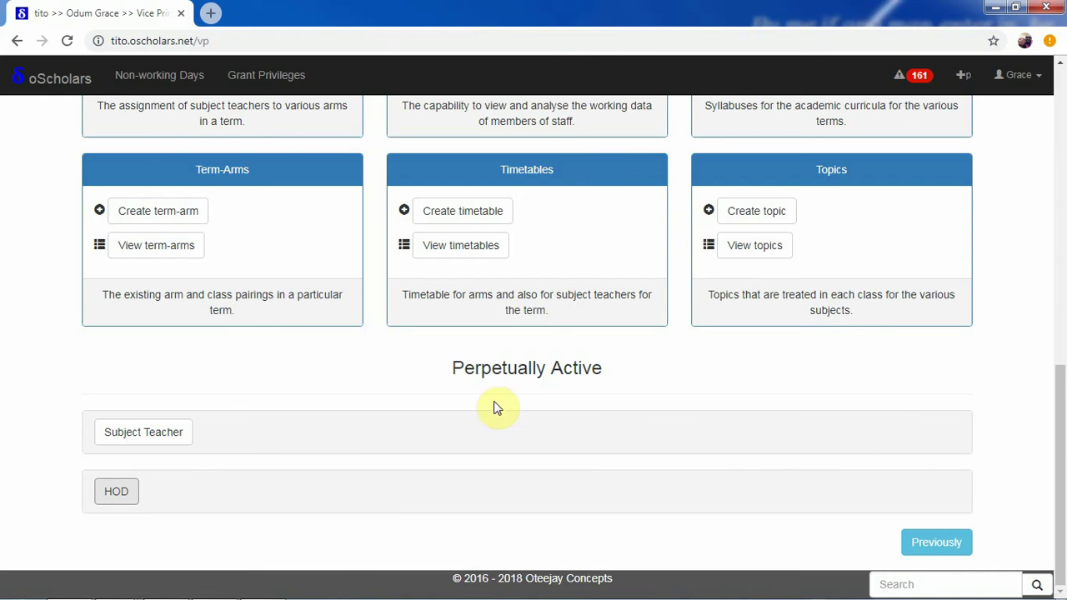
pyautogui.moveTo(1060, 454); pyautogui.dragTo(1059, 102)
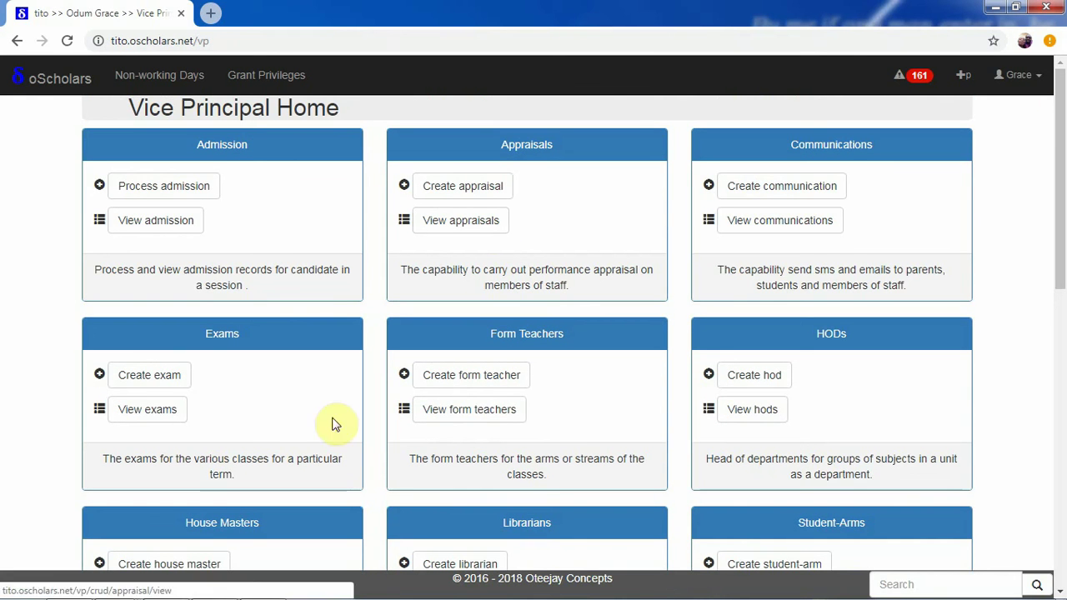
# Open the form teachers list and the SS 2 D record from the Term-Arm column
pyautogui.click(482, 410)
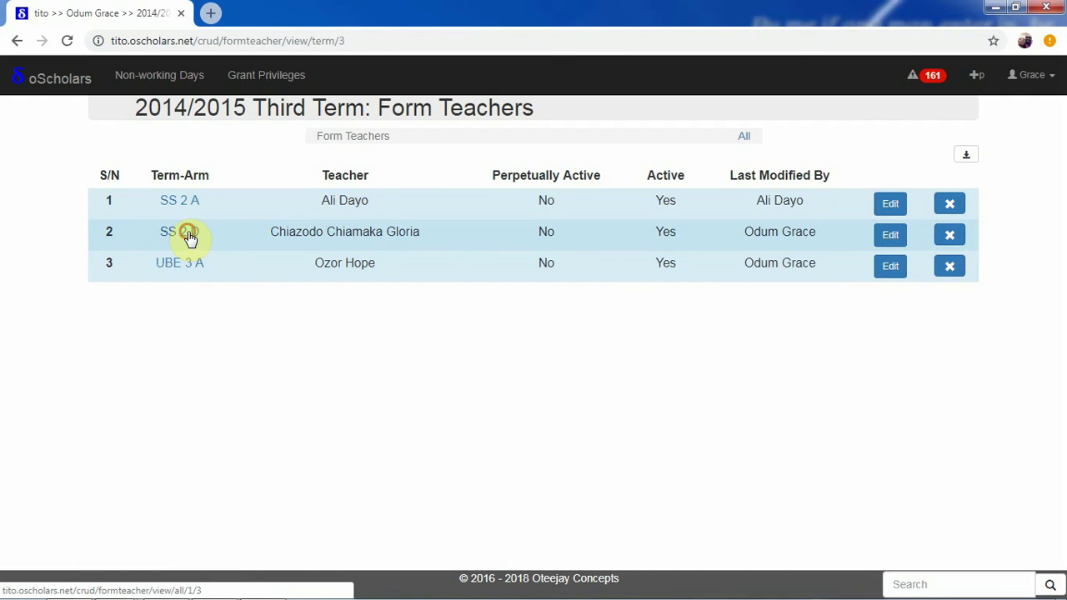
pyautogui.click(188, 235)
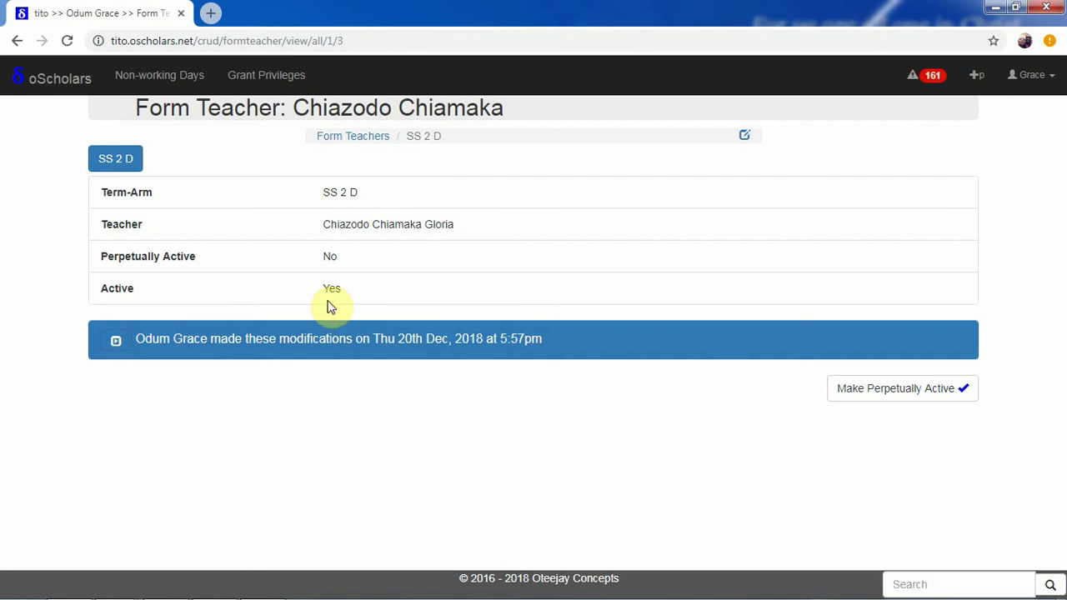
# Expand SS 2 D's modification history showing old and new teacher, then use Make Perpetually Active
pyautogui.click(117, 342)
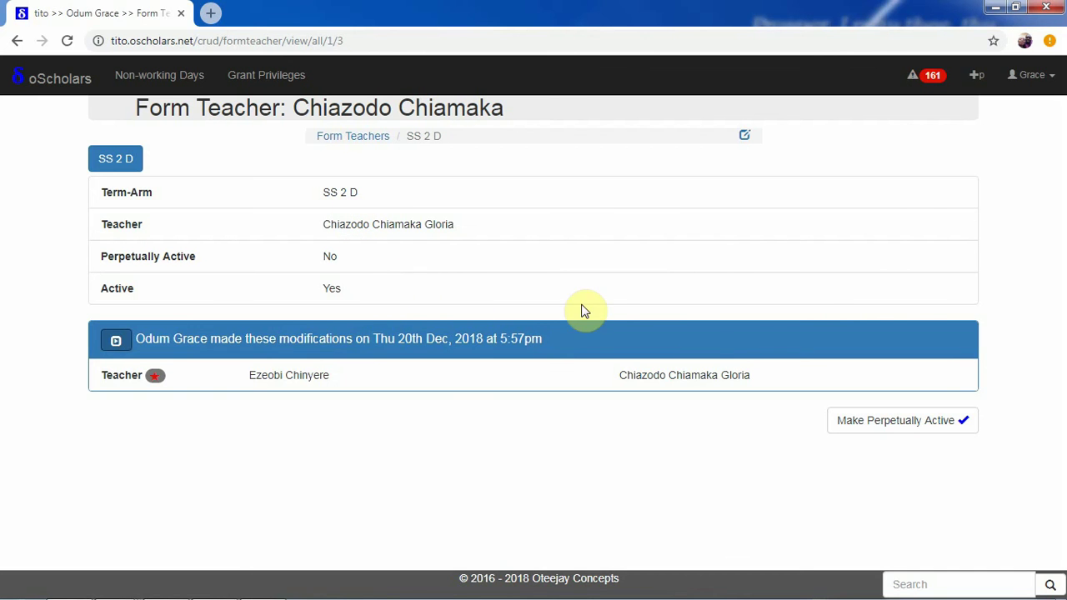
pyautogui.click(893, 428)
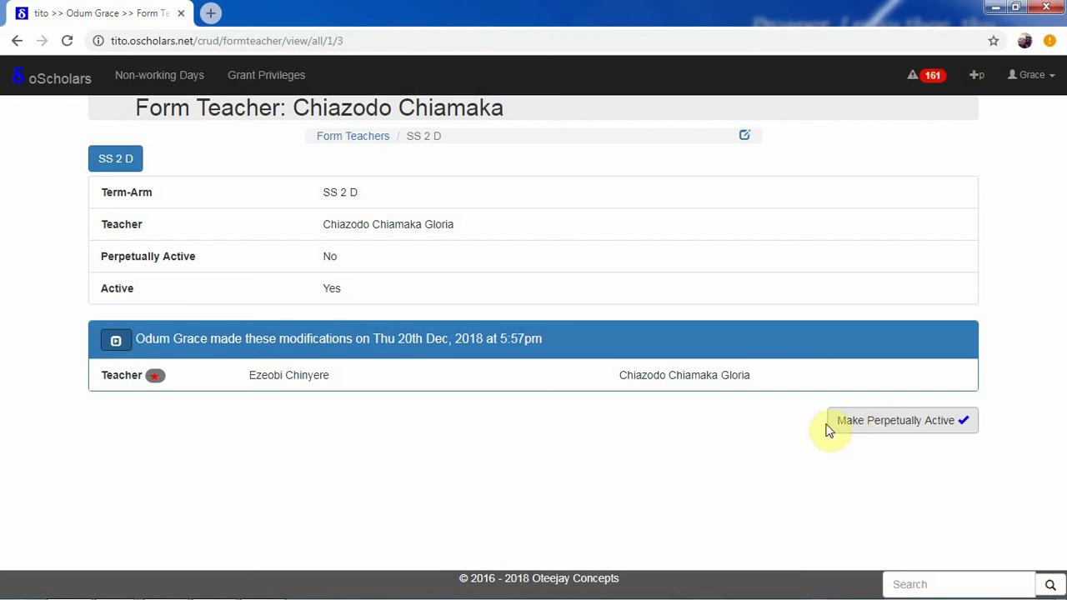
pyautogui.click(876, 430)
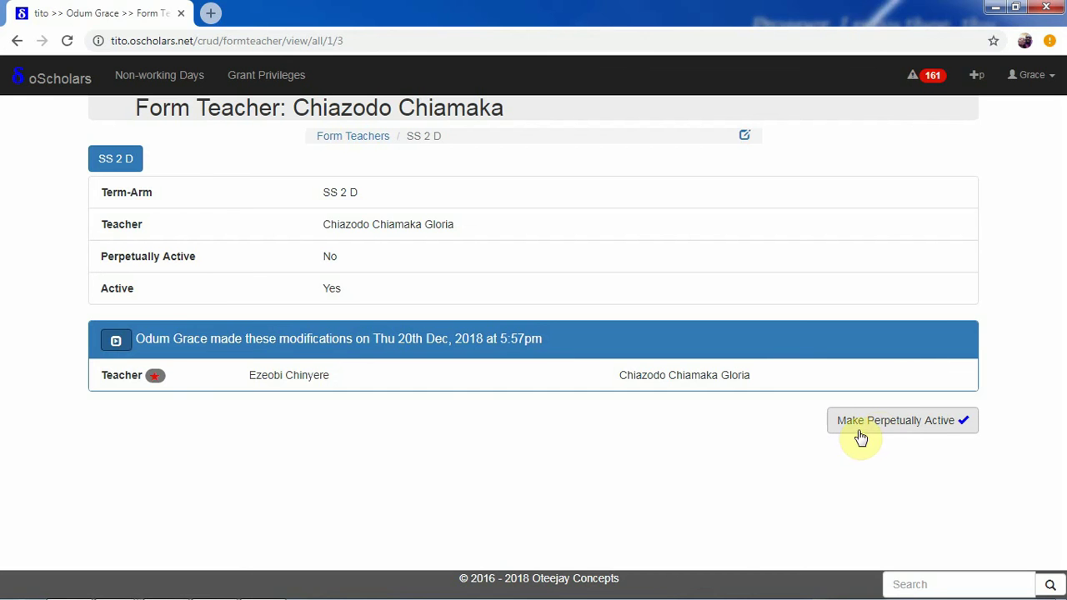